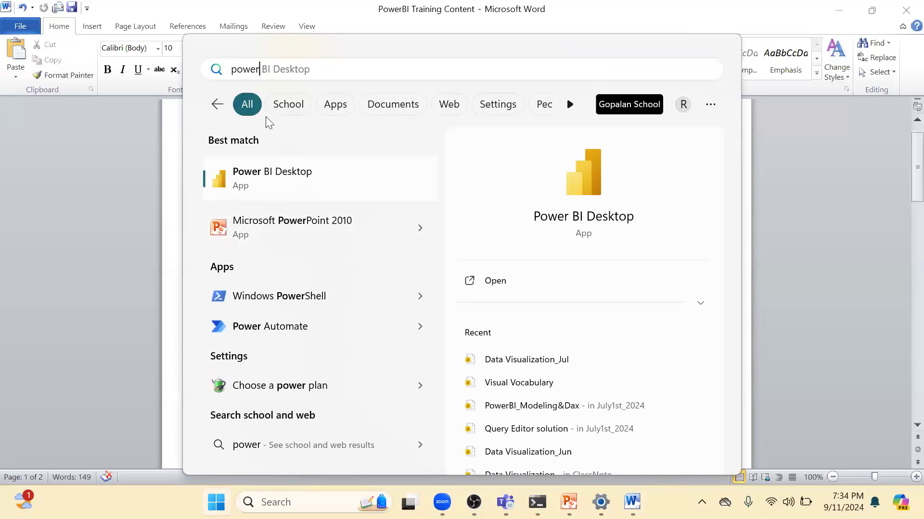
Step: Launch Power BI Desktop and start a blank report
{"action": "left_click", "coordinate": [256, 184]}
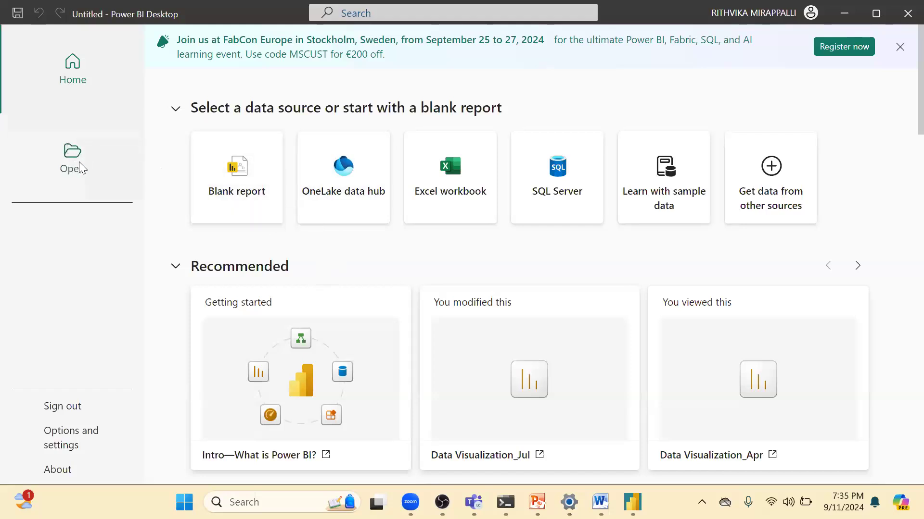
{"action": "left_click", "coordinate": [244, 182]}
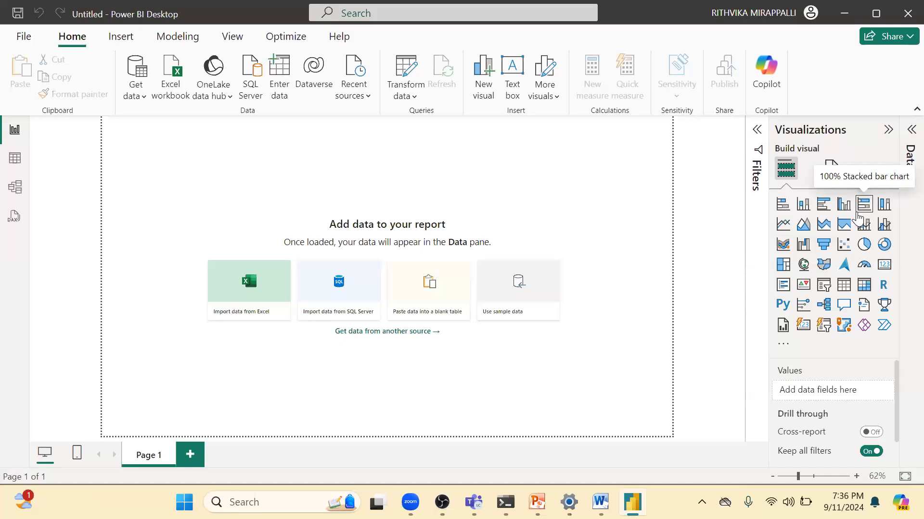
Step: View the empty table view and model view, collapsing the Properties and Data panes in the model view
{"action": "left_click", "coordinate": [15, 164]}
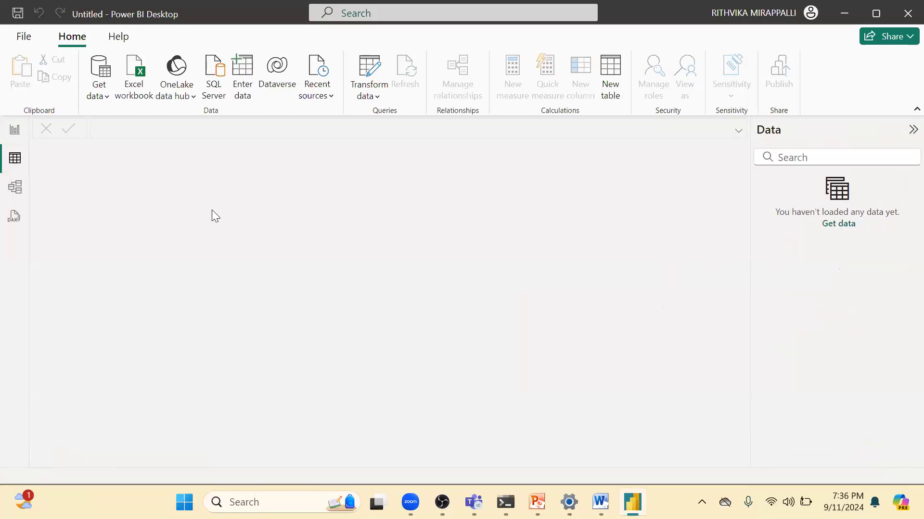
{"action": "left_click", "coordinate": [13, 190]}
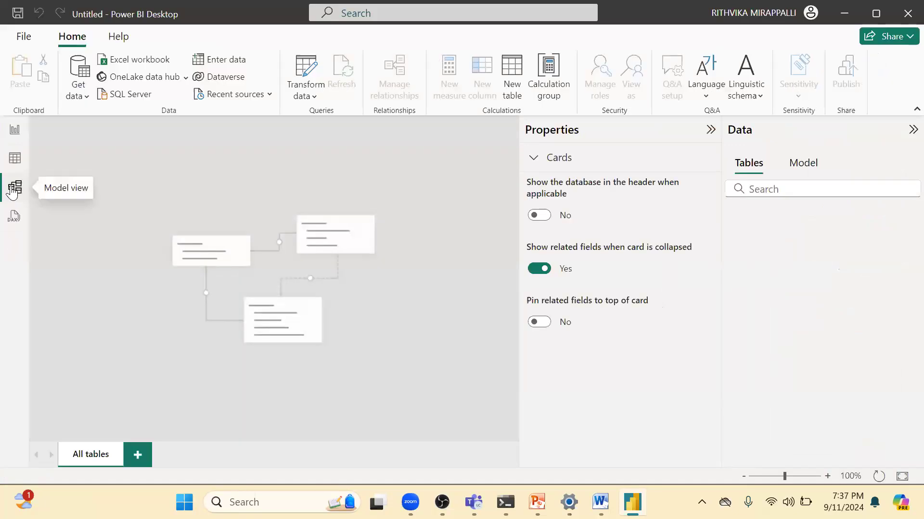
{"action": "left_click", "coordinate": [711, 130]}
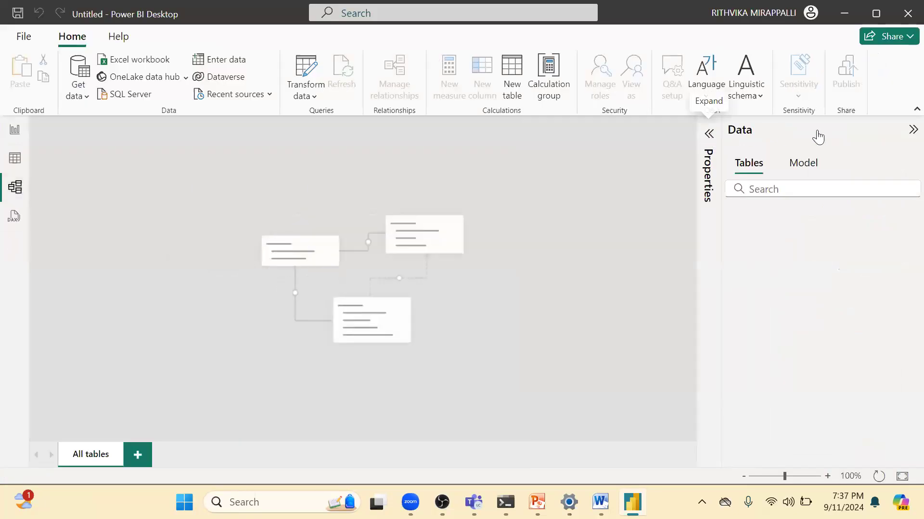
{"action": "left_click", "coordinate": [911, 130]}
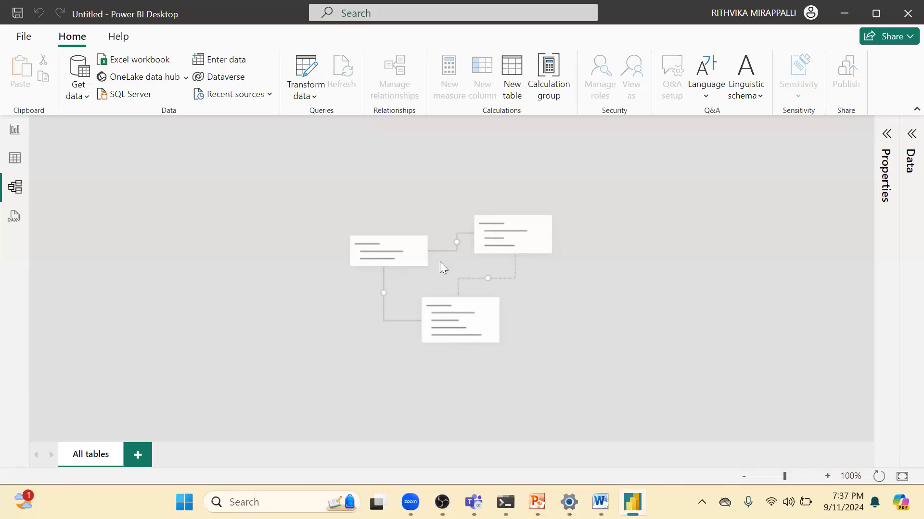
Step: Examine the semantic model's object categories in the DAX query view, then collapse the tree and the Data pane
{"action": "left_click", "coordinate": [15, 219]}
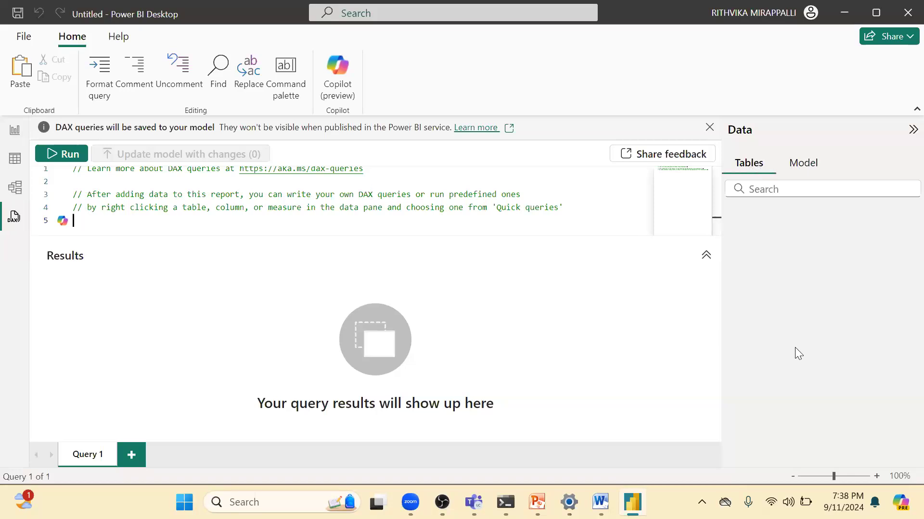
{"action": "left_click", "coordinate": [816, 165]}
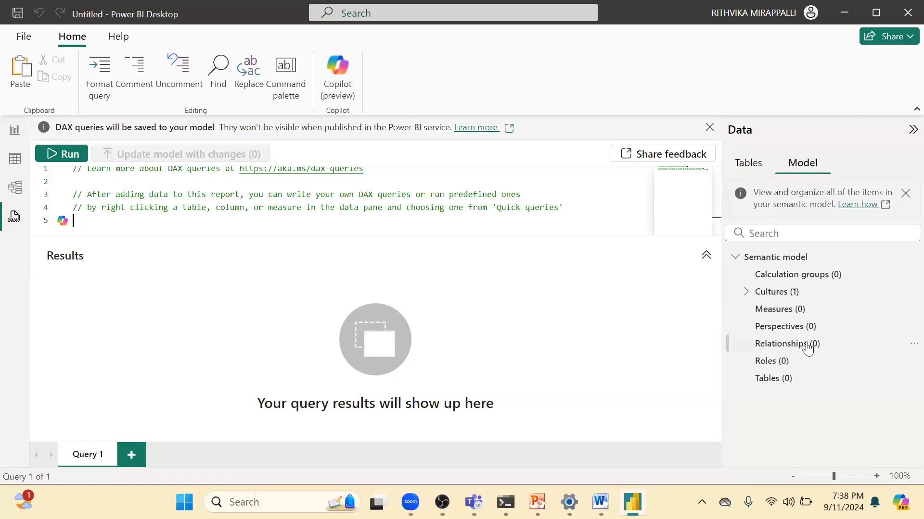
{"action": "left_click", "coordinate": [737, 258]}
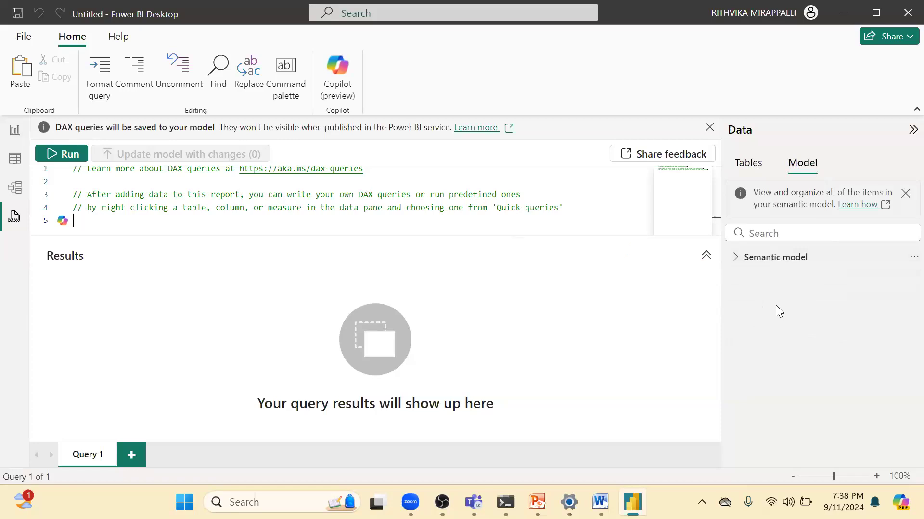
{"action": "left_click", "coordinate": [912, 129]}
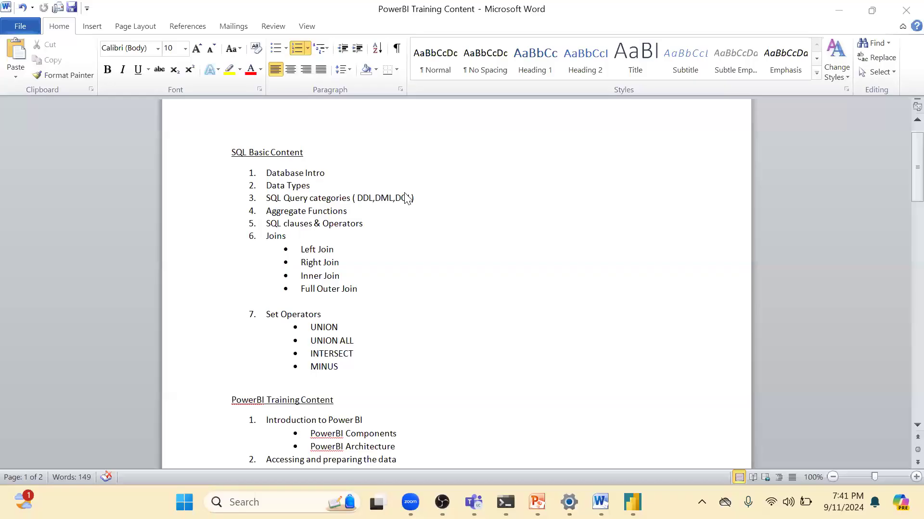
Step: Switch back to Power BI Desktop and examine the File connectors in the full Get Data list
{"action": "key", "text": "alt+Tab"}
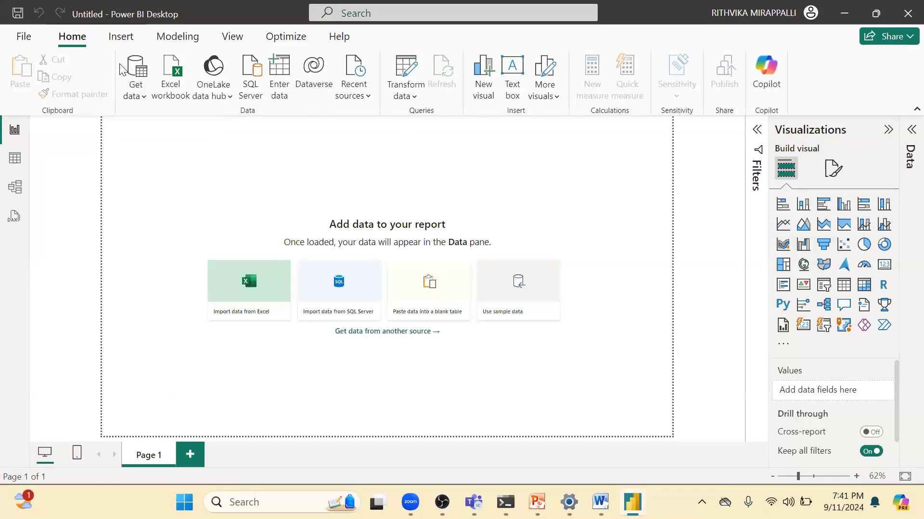
{"action": "left_click", "coordinate": [142, 98]}
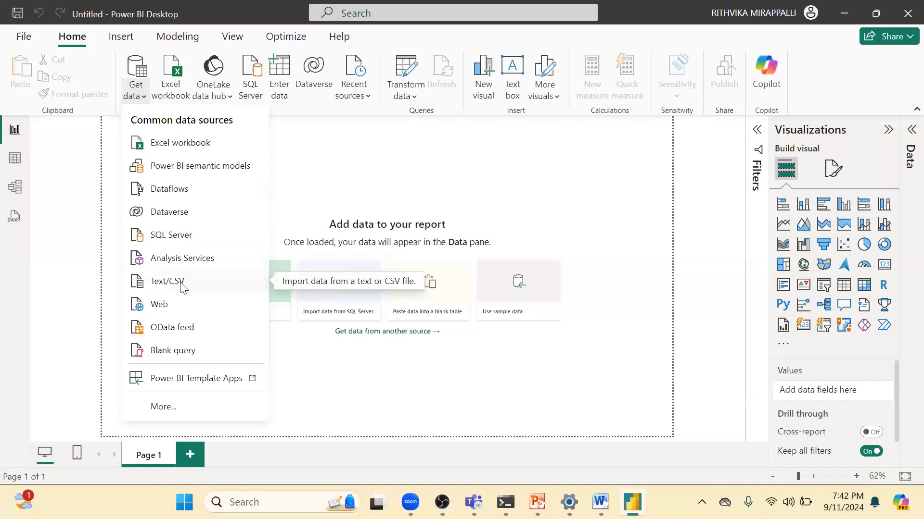
{"action": "left_click", "coordinate": [174, 410]}
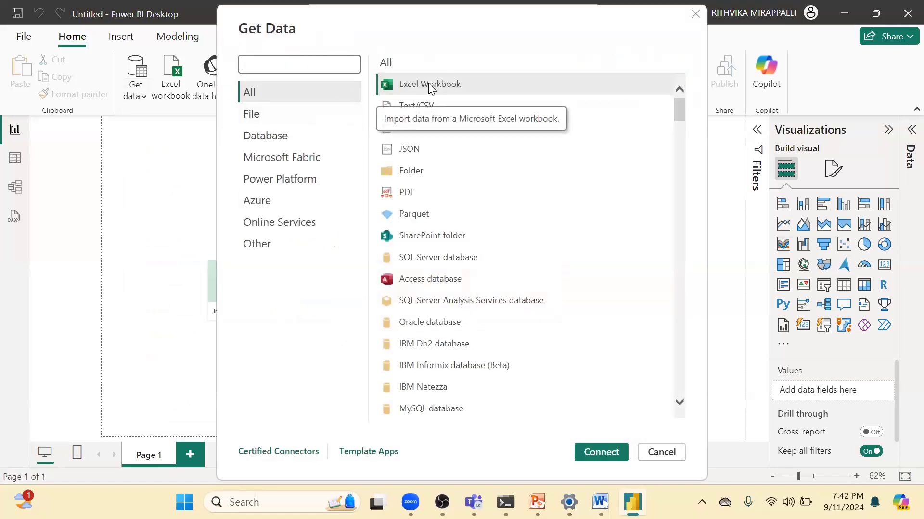
{"action": "left_click", "coordinate": [297, 114]}
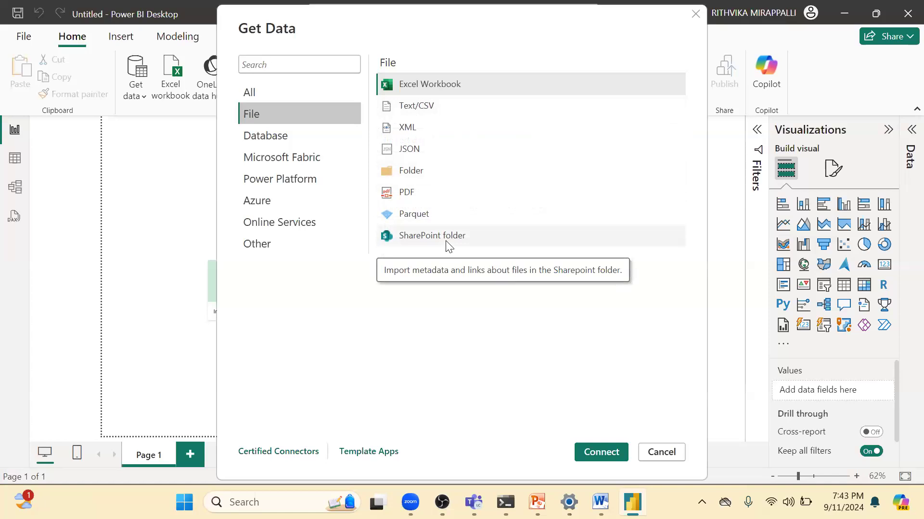
Step: Examine the full range of Database connectors available for importing data
{"action": "left_click", "coordinate": [292, 137]}
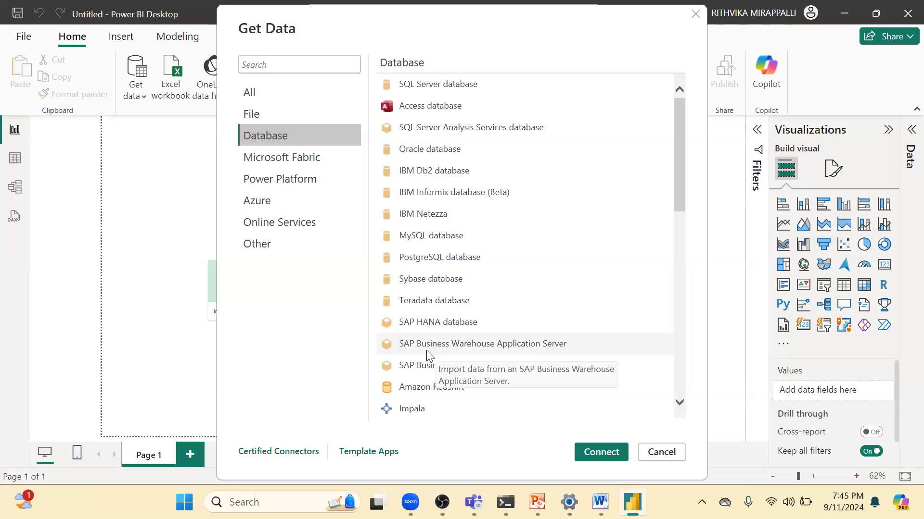
{"action": "scroll", "coordinate": [428, 371], "scroll_direction": "down", "scroll_amount": 3}
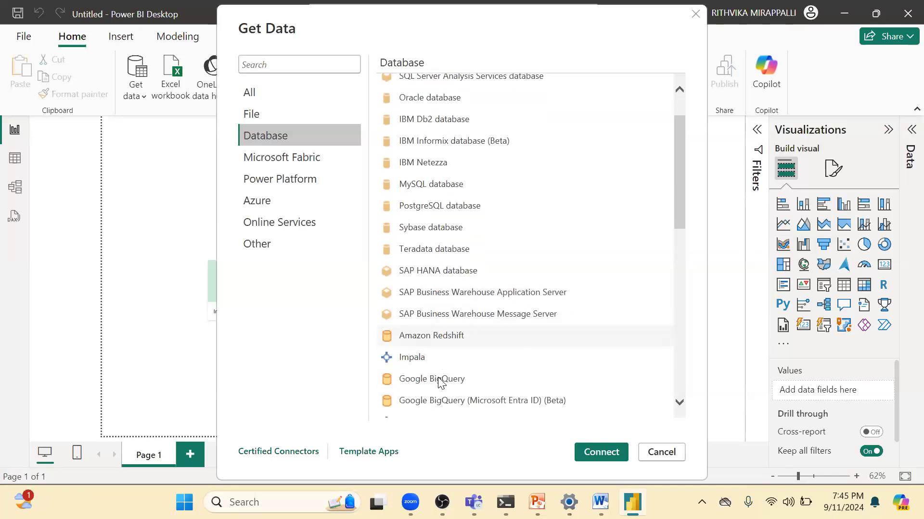
{"action": "scroll", "coordinate": [439, 382], "scroll_direction": "down", "scroll_amount": 1}
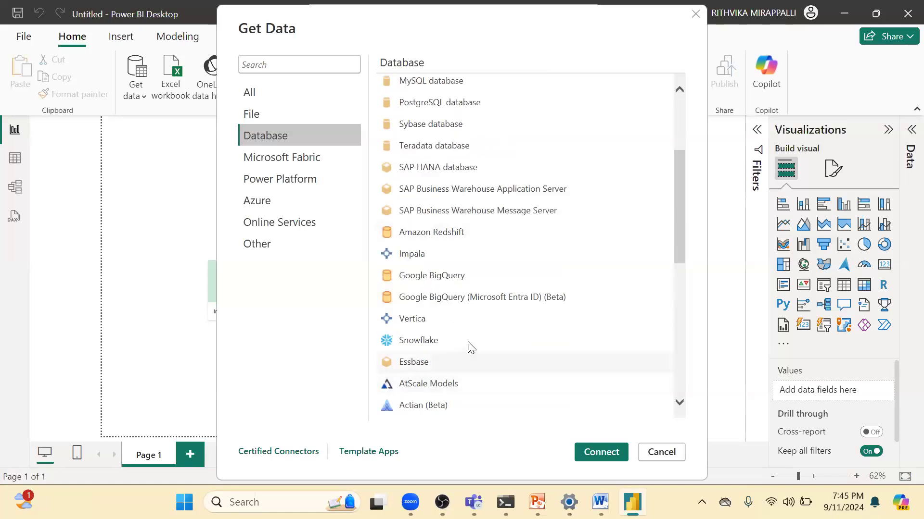
{"action": "scroll", "coordinate": [439, 376], "scroll_direction": "down", "scroll_amount": 6}
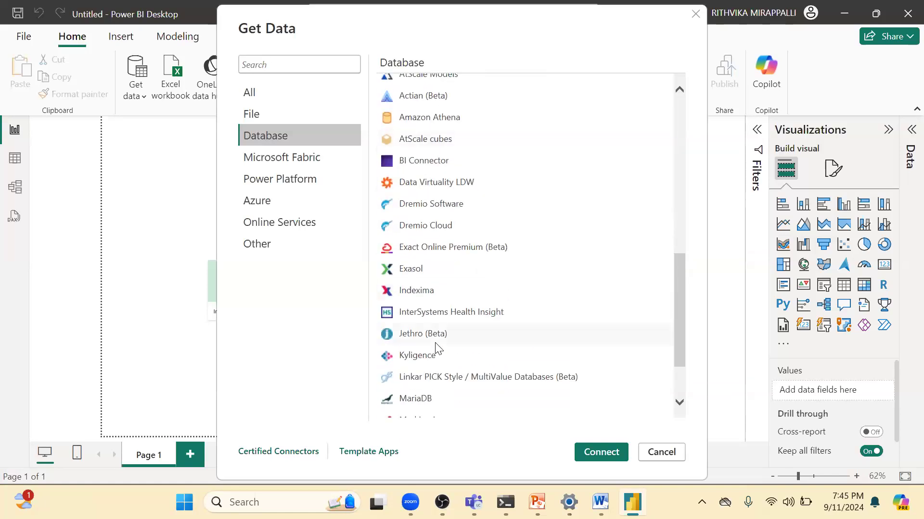
{"action": "scroll", "coordinate": [437, 347], "scroll_direction": "down", "scroll_amount": 1}
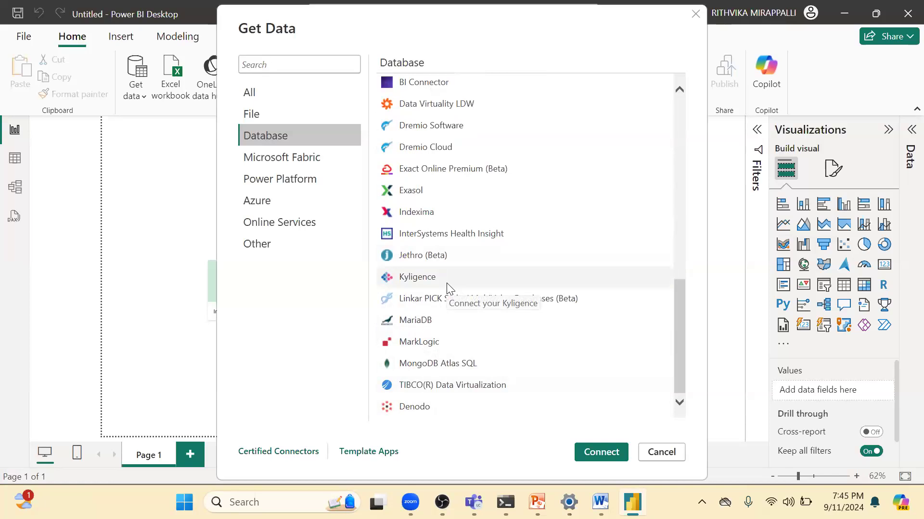
{"action": "scroll", "coordinate": [453, 301], "scroll_direction": "up", "scroll_amount": 5}
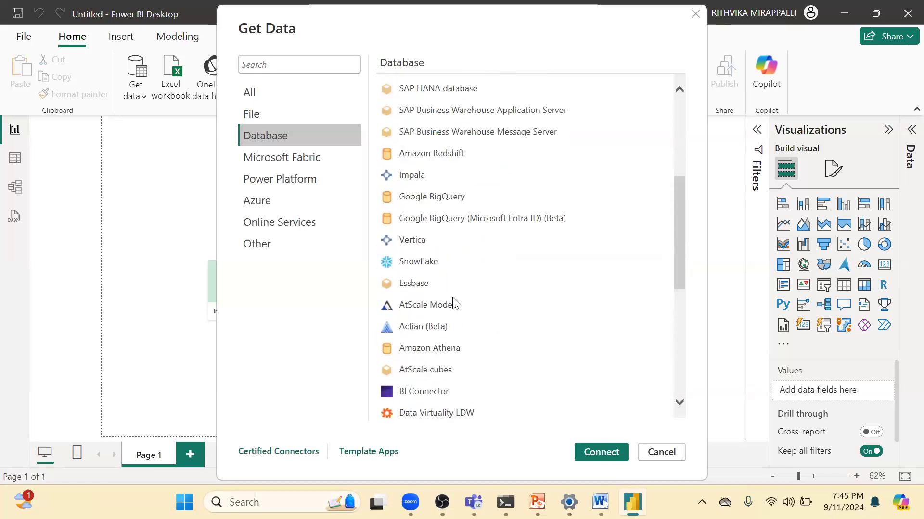
{"action": "scroll", "coordinate": [453, 301], "scroll_direction": "up", "scroll_amount": 3}
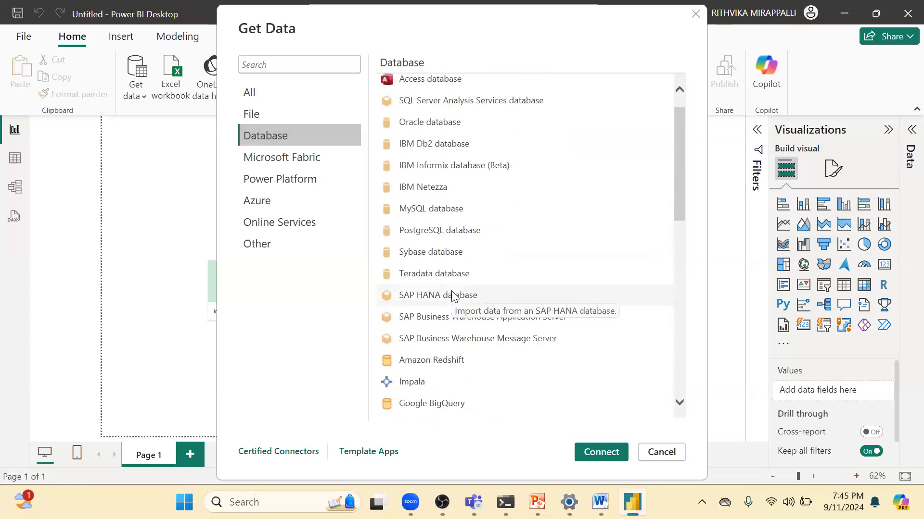
{"action": "scroll", "coordinate": [452, 295], "scroll_direction": "up", "scroll_amount": 1}
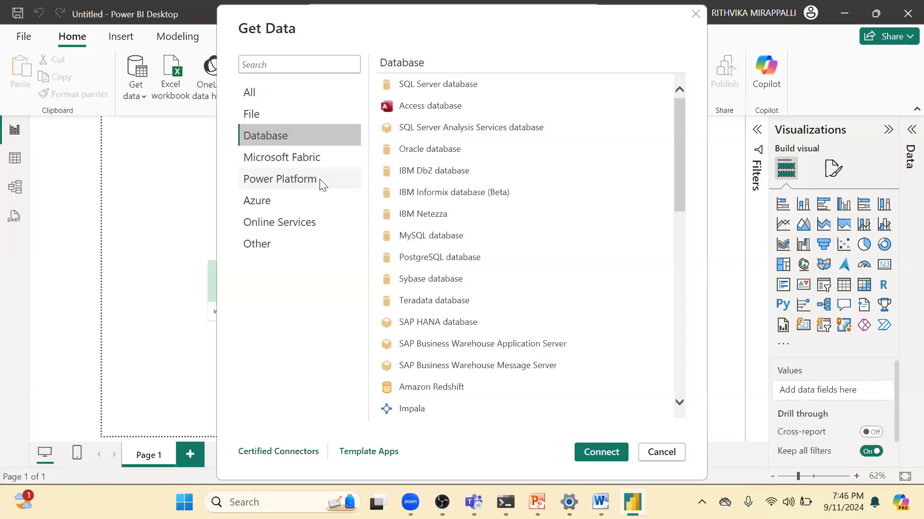
Step: Review the Microsoft Fabric, Power Platform and Azure connector categories
{"action": "left_click", "coordinate": [309, 158]}
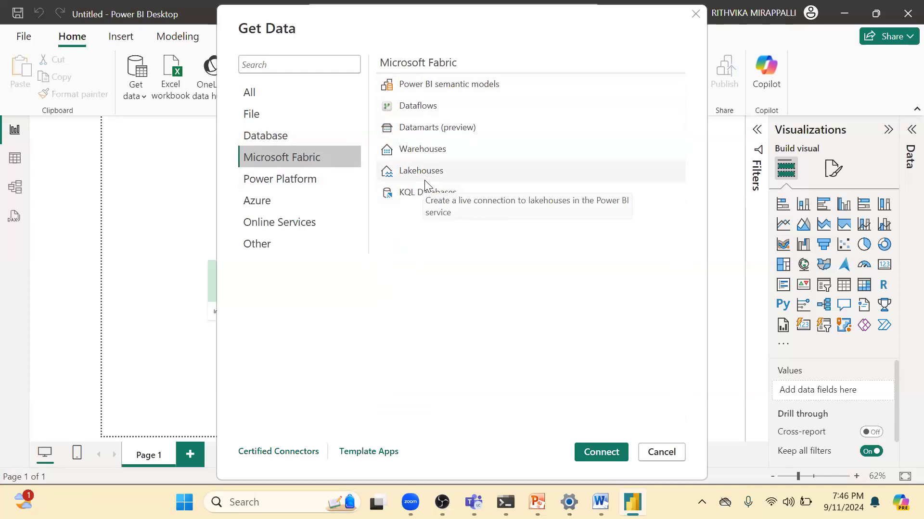
{"action": "left_click", "coordinate": [313, 187]}
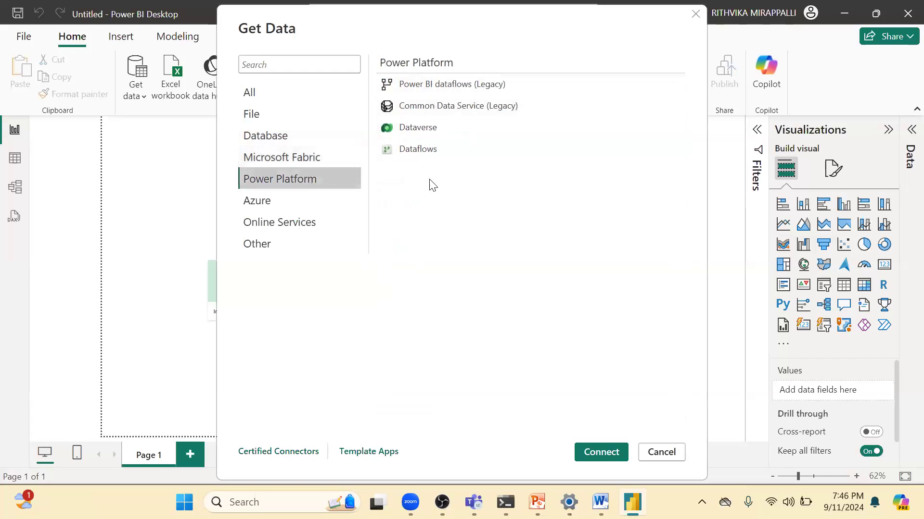
{"action": "left_click", "coordinate": [310, 208]}
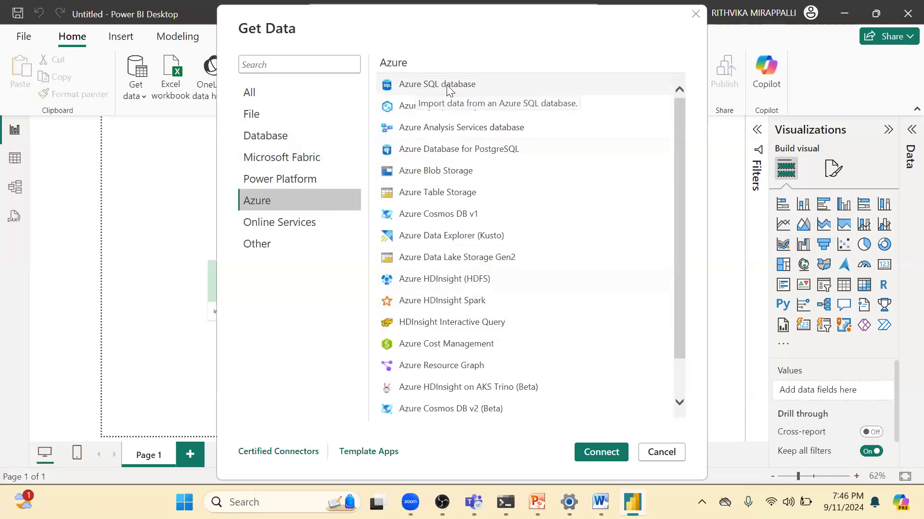
Step: Browse the Online Services connectors offered as data sources
{"action": "left_click", "coordinate": [314, 227]}
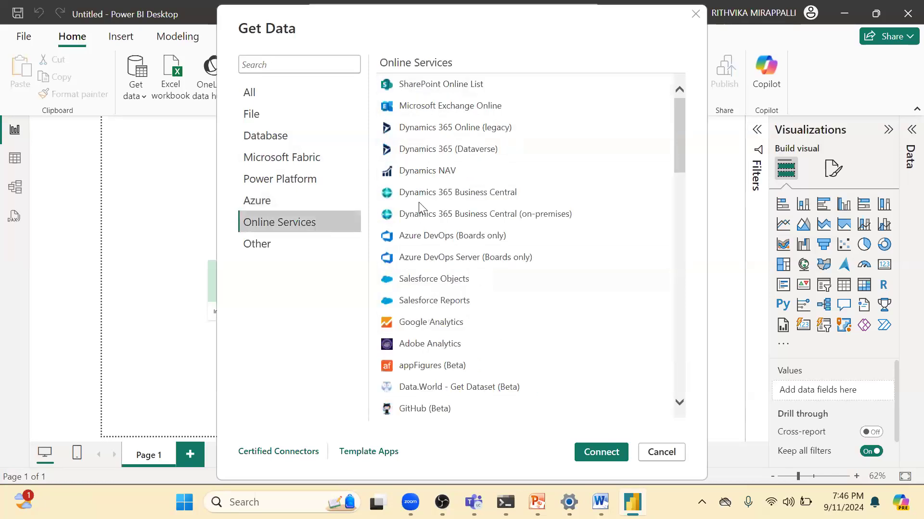
{"action": "scroll", "coordinate": [452, 215], "scroll_direction": "down", "scroll_amount": 2}
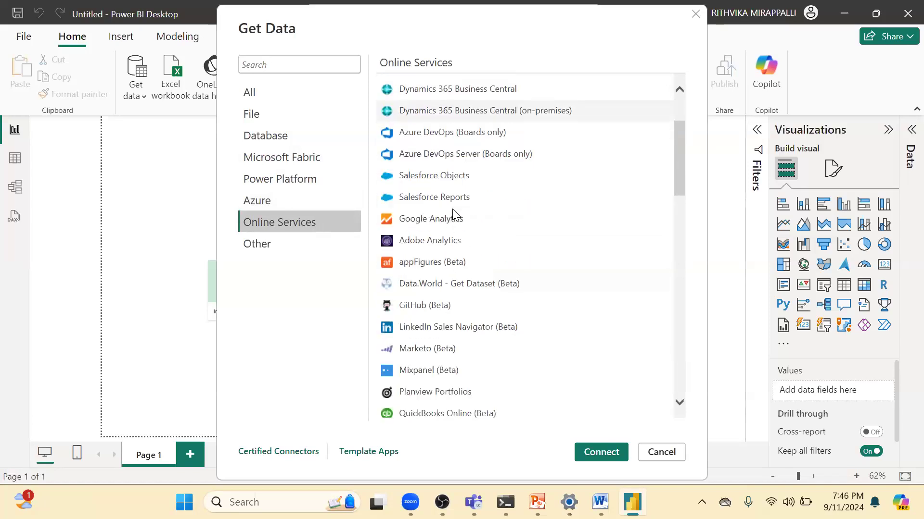
{"action": "scroll", "coordinate": [453, 209], "scroll_direction": "down", "scroll_amount": 2}
{"action": "scroll", "coordinate": [452, 209], "scroll_direction": "down", "scroll_amount": 3}
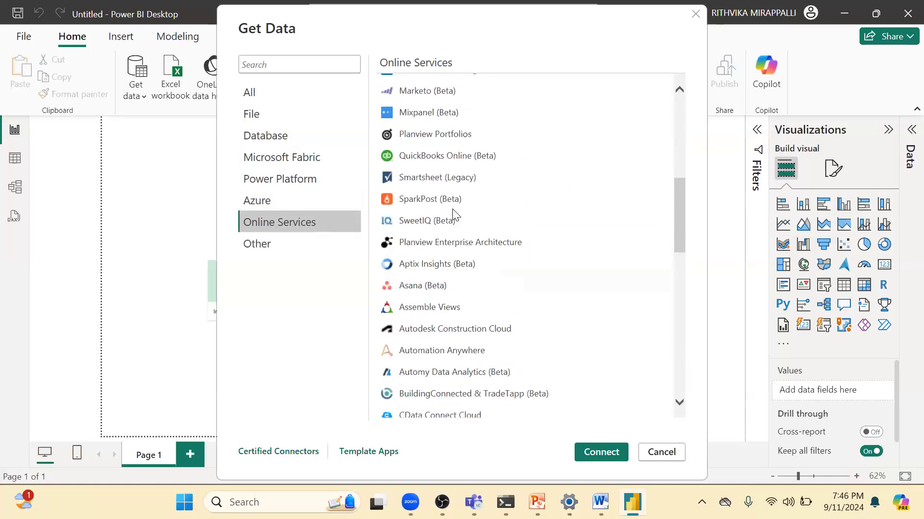
{"action": "scroll", "coordinate": [453, 214], "scroll_direction": "down", "scroll_amount": 5}
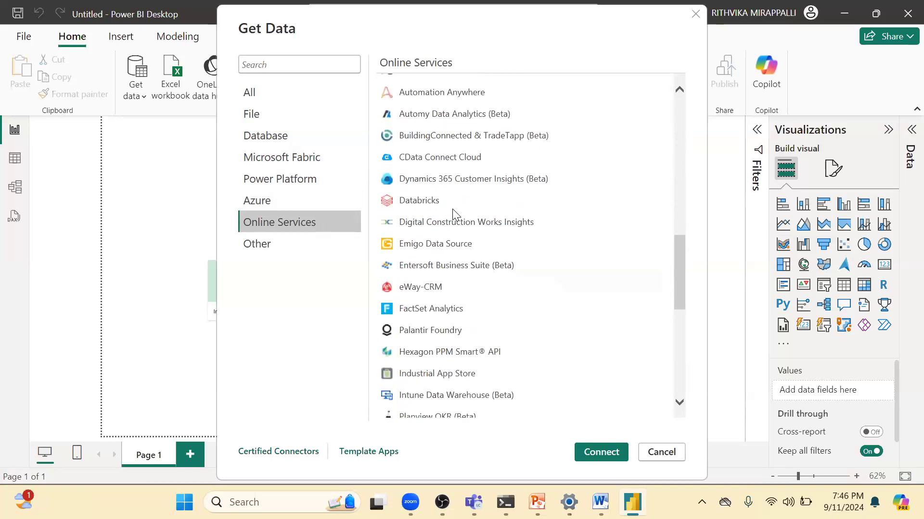
{"action": "scroll", "coordinate": [464, 276], "scroll_direction": "down", "scroll_amount": 4}
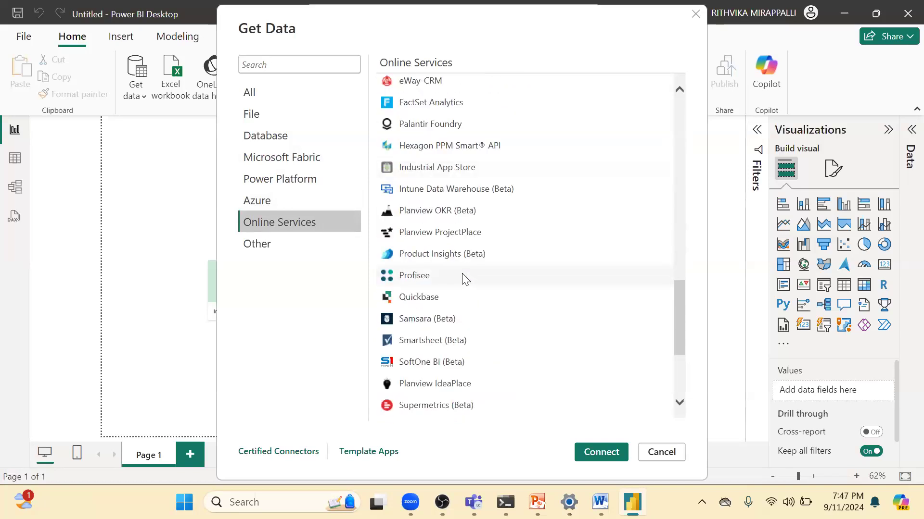
{"action": "scroll", "coordinate": [463, 282], "scroll_direction": "down", "scroll_amount": 3}
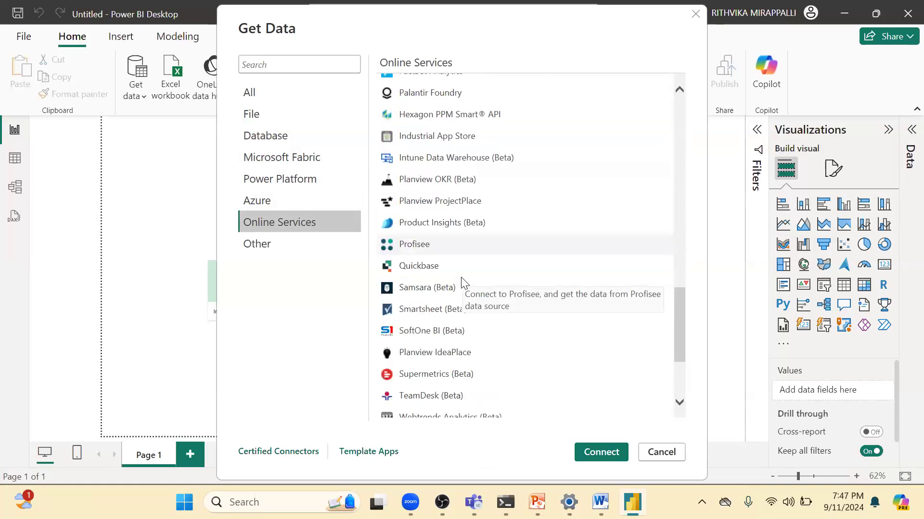
Step: Review the Other connectors through the end of the list and close Get Data without connecting
{"action": "left_click", "coordinate": [270, 248]}
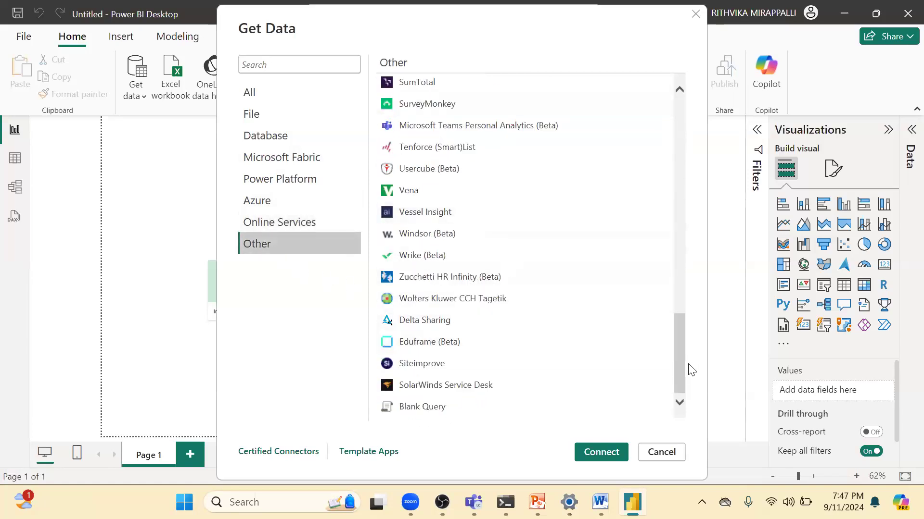
{"action": "left_click_drag", "start_coordinate": [678, 361], "coordinate": [688, 395]}
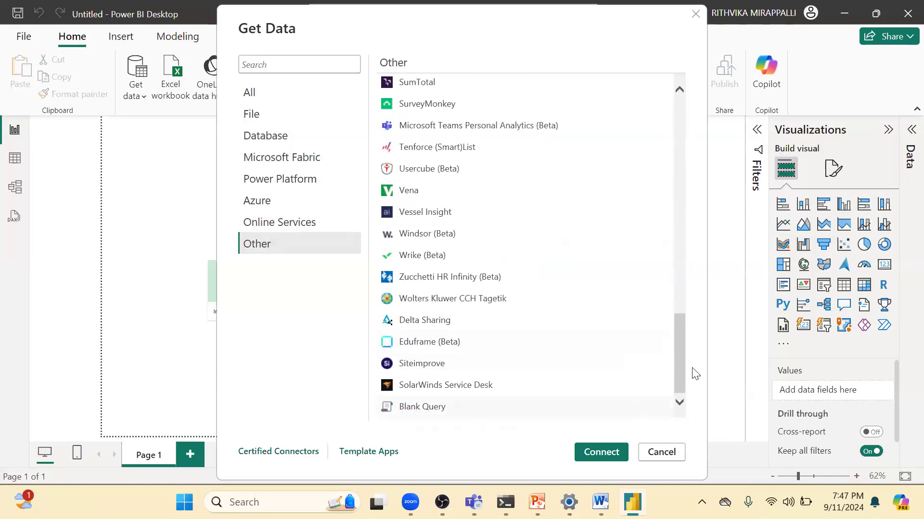
{"action": "left_click", "coordinate": [696, 13]}
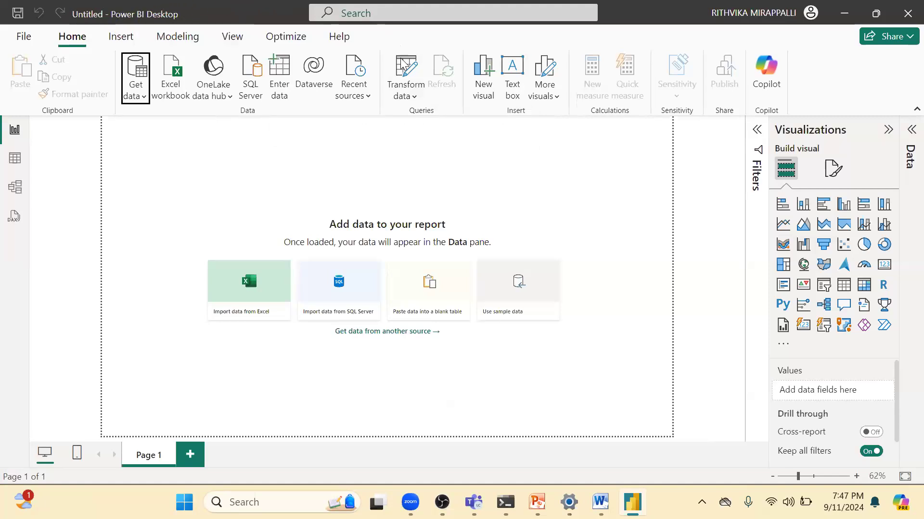
Step: Open the Power Query Editor with Transform data, check the main report window, and return to the editor
{"action": "left_click", "coordinate": [410, 98]}
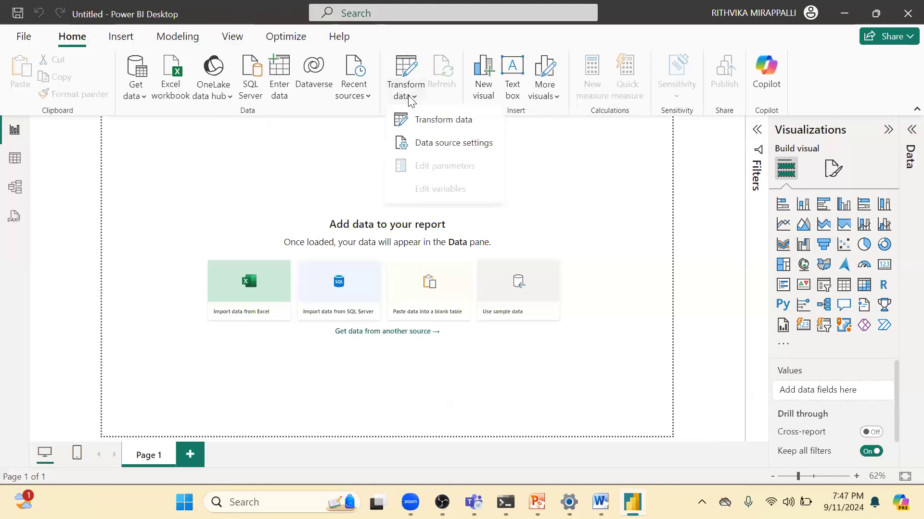
{"action": "left_click", "coordinate": [419, 121]}
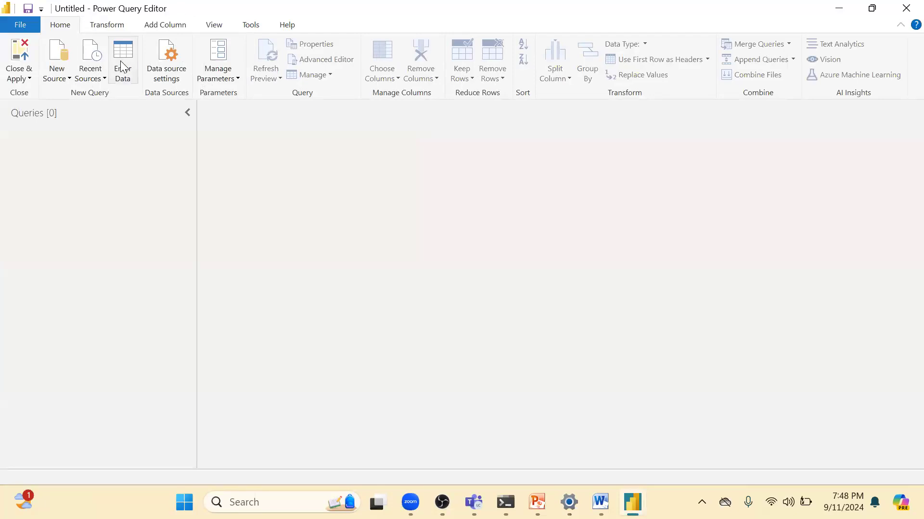
{"action": "left_click", "coordinate": [839, 8]}
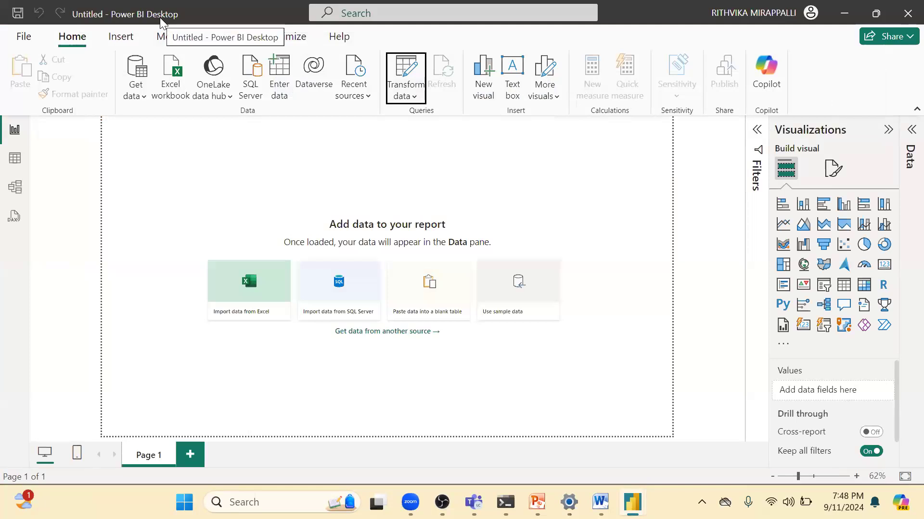
{"action": "key", "text": "alt+Tab"}
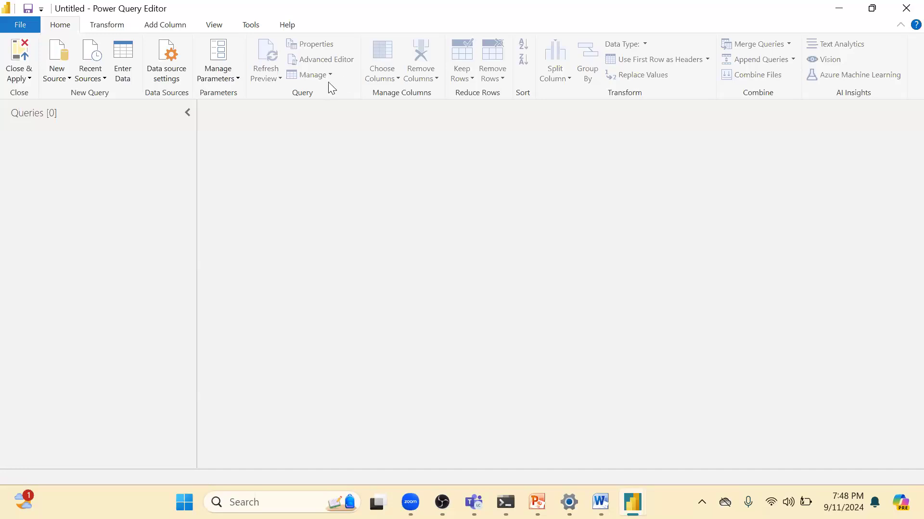
Step: Review the new-source connector categories from File through Other in the Power Query Editor and close Get Data without connecting
{"action": "left_click", "coordinate": [63, 76]}
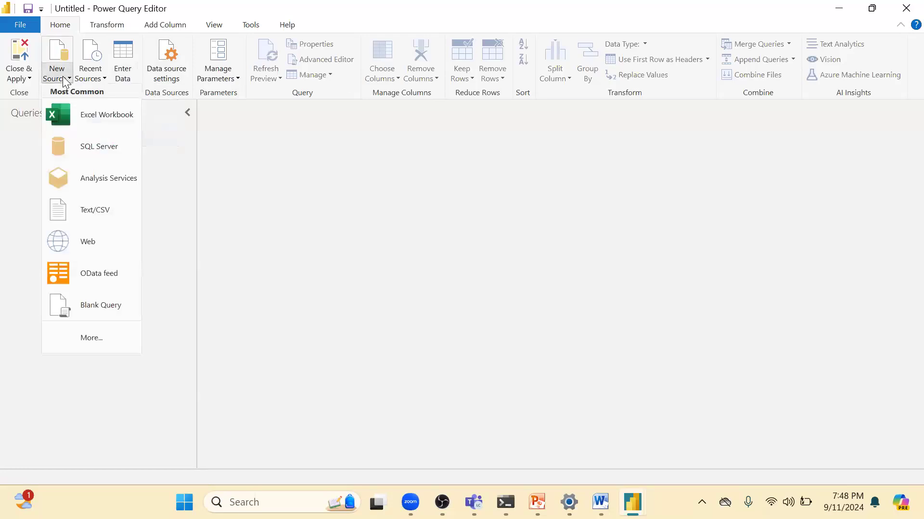
{"action": "left_click", "coordinate": [94, 345]}
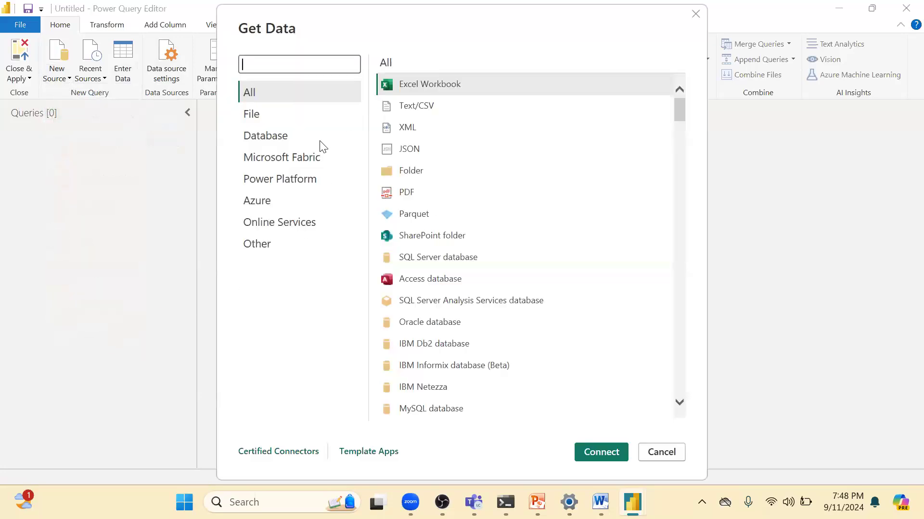
{"action": "left_click", "coordinate": [273, 118]}
{"action": "left_click", "coordinate": [280, 135]}
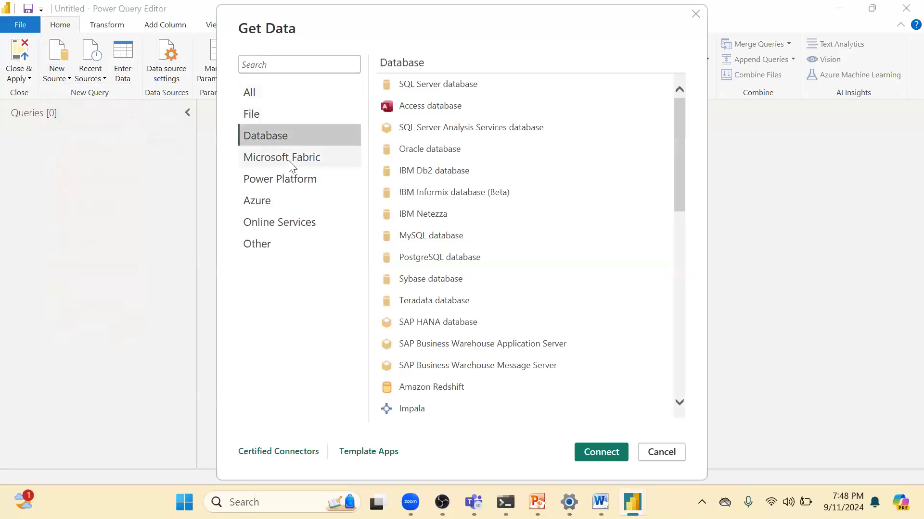
{"action": "left_click", "coordinate": [290, 164]}
{"action": "left_click", "coordinate": [294, 182]}
{"action": "left_click", "coordinate": [288, 206]}
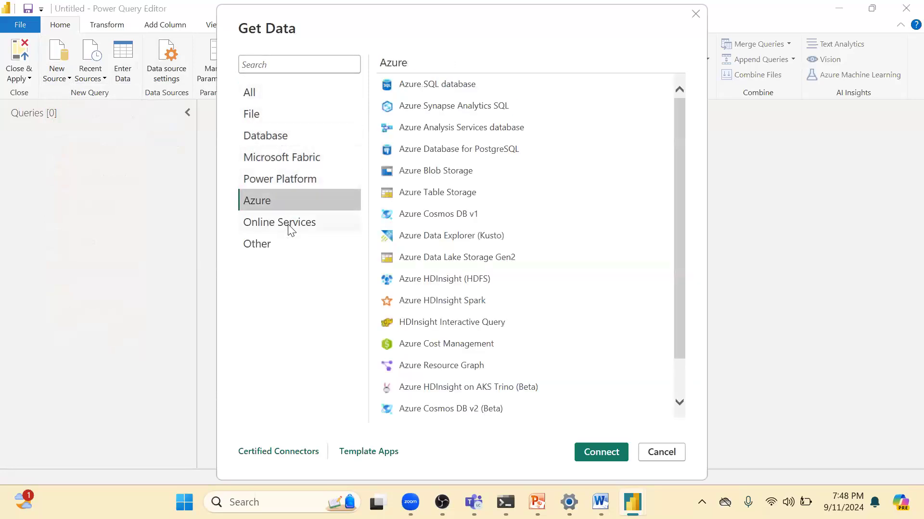
{"action": "left_click", "coordinate": [288, 225]}
{"action": "left_click", "coordinate": [281, 239]}
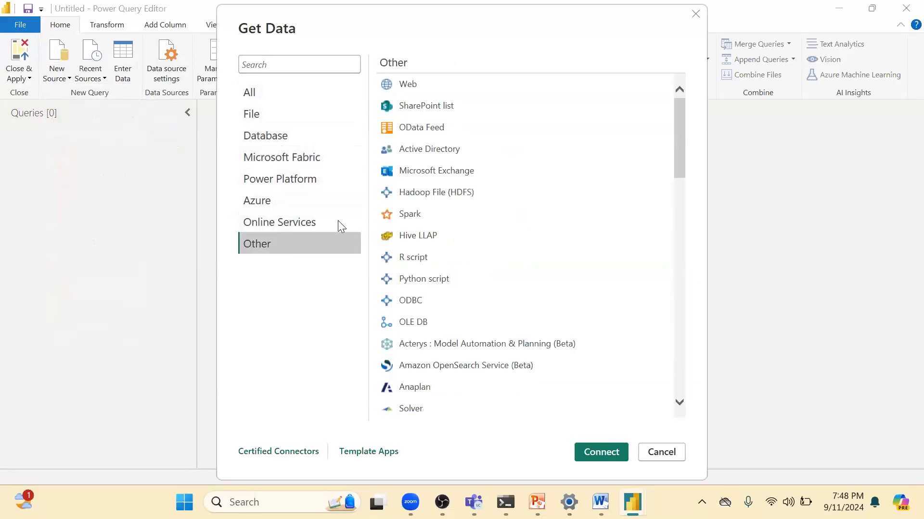
{"action": "left_click", "coordinate": [696, 14]}
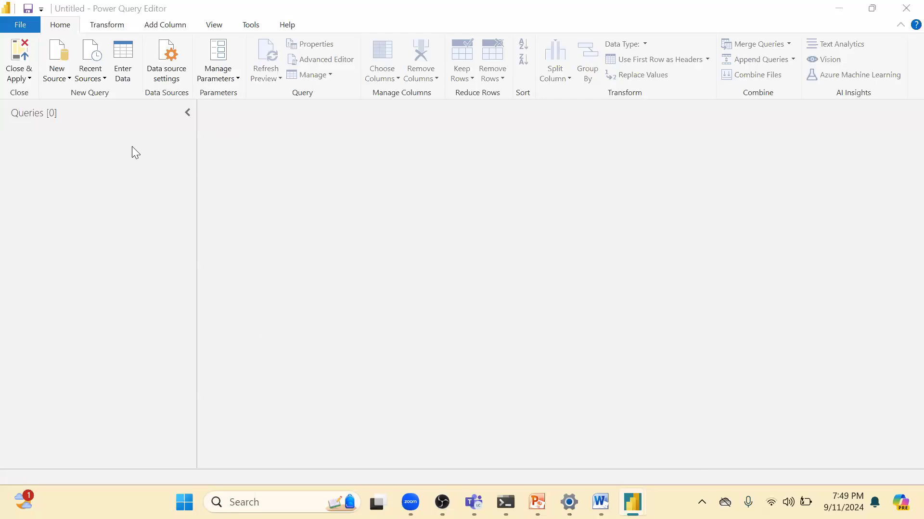
Step: Draw a freehand table grid of five rows and seven columns over the empty data preview area
{"action": "mouse_move", "coordinate": [220, 120]}
{"action": "left_mouse_down"}
{"action": "mouse_move", "coordinate": [607, 123]}
{"action": "mouse_move", "coordinate": [706, 104]}
{"action": "mouse_move", "coordinate": [753, 397]}
{"action": "mouse_move", "coordinate": [257, 425]}
{"action": "mouse_move", "coordinate": [208, 404]}
{"action": "mouse_move", "coordinate": [215, 115]}
{"action": "left_mouse_up"}
{"action": "left_click_drag", "start_coordinate": [227, 198], "coordinate": [799, 136]}
{"action": "left_click_drag", "start_coordinate": [223, 316], "coordinate": [765, 242]}
{"action": "left_click_drag", "start_coordinate": [287, 120], "coordinate": [298, 185]}
{"action": "left_click_drag", "start_coordinate": [300, 262], "coordinate": [297, 417]}
{"action": "mouse_move", "coordinate": [370, 121]}
{"action": "left_mouse_down"}
{"action": "mouse_move", "coordinate": [383, 176]}
{"action": "mouse_move", "coordinate": [394, 415]}
{"action": "left_mouse_up"}
{"action": "left_click_drag", "start_coordinate": [450, 126], "coordinate": [451, 398]}
{"action": "left_click_drag", "start_coordinate": [525, 128], "coordinate": [538, 432]}
{"action": "left_click_drag", "start_coordinate": [603, 124], "coordinate": [635, 413]}
{"action": "mouse_move", "coordinate": [216, 371]}
{"action": "left_mouse_down"}
{"action": "mouse_move", "coordinate": [449, 329]}
{"action": "mouse_move", "coordinate": [773, 321]}
{"action": "left_mouse_up"}
{"action": "mouse_move", "coordinate": [224, 248]}
{"action": "left_mouse_down"}
{"action": "mouse_move", "coordinate": [548, 216]}
{"action": "mouse_move", "coordinate": [737, 180]}
{"action": "left_mouse_up"}
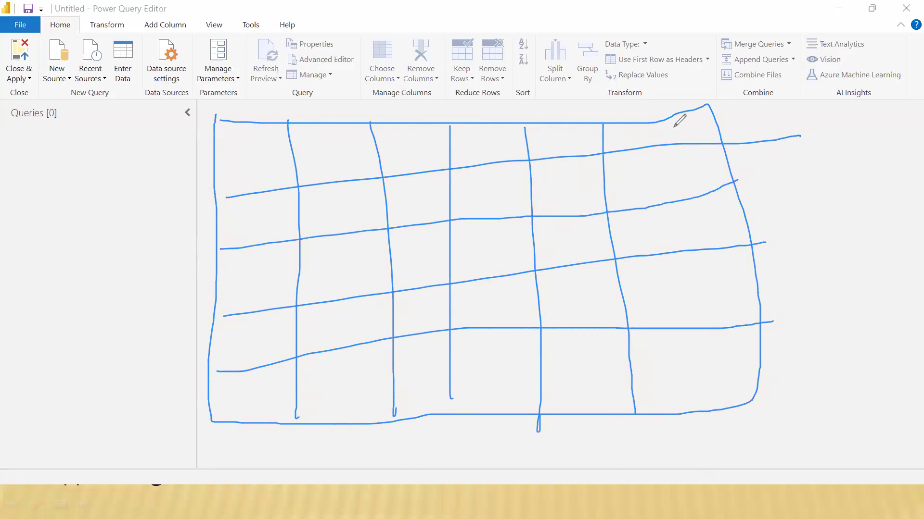
{"action": "left_click_drag", "start_coordinate": [661, 124], "coordinate": [701, 405]}
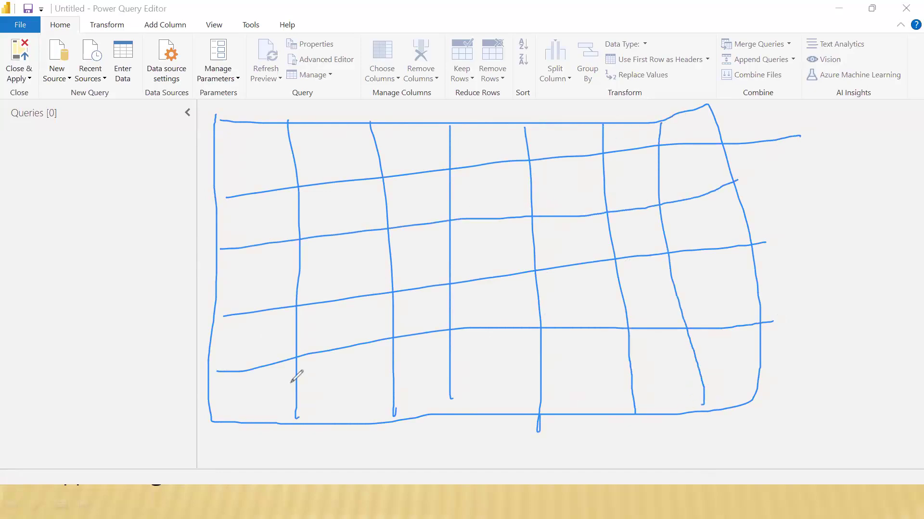
Step: Outline the Queries area and a separate box on the grid's far side, filling that box with eight short list lines
{"action": "mouse_move", "coordinate": [44, 127]}
{"action": "left_mouse_down"}
{"action": "mouse_move", "coordinate": [143, 137]}
{"action": "mouse_move", "coordinate": [172, 269]}
{"action": "mouse_move", "coordinate": [157, 404]}
{"action": "mouse_move", "coordinate": [87, 434]}
{"action": "mouse_move", "coordinate": [39, 440]}
{"action": "mouse_move", "coordinate": [45, 133]}
{"action": "left_mouse_up"}
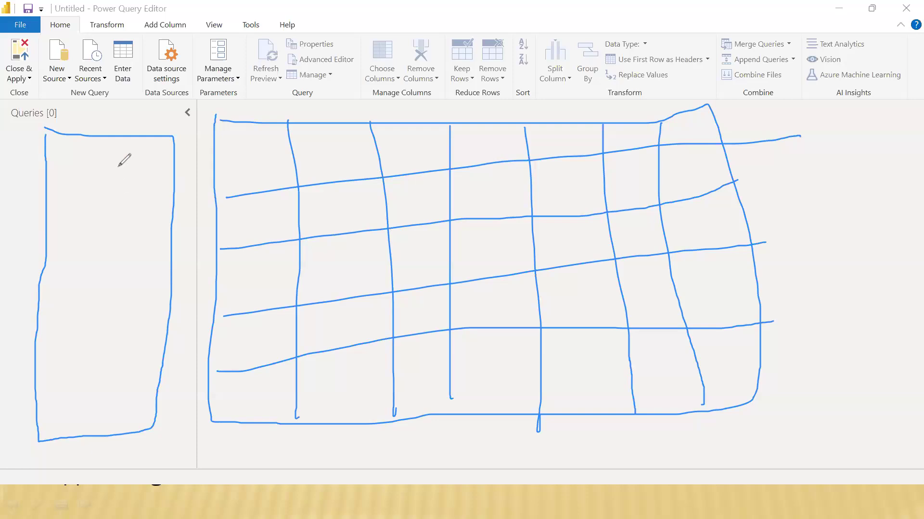
{"action": "mouse_move", "coordinate": [763, 118]}
{"action": "left_mouse_down"}
{"action": "mouse_move", "coordinate": [775, 407]}
{"action": "mouse_move", "coordinate": [830, 398]}
{"action": "mouse_move", "coordinate": [913, 363]}
{"action": "mouse_move", "coordinate": [906, 160]}
{"action": "mouse_move", "coordinate": [889, 119]}
{"action": "mouse_move", "coordinate": [758, 121]}
{"action": "left_mouse_up"}
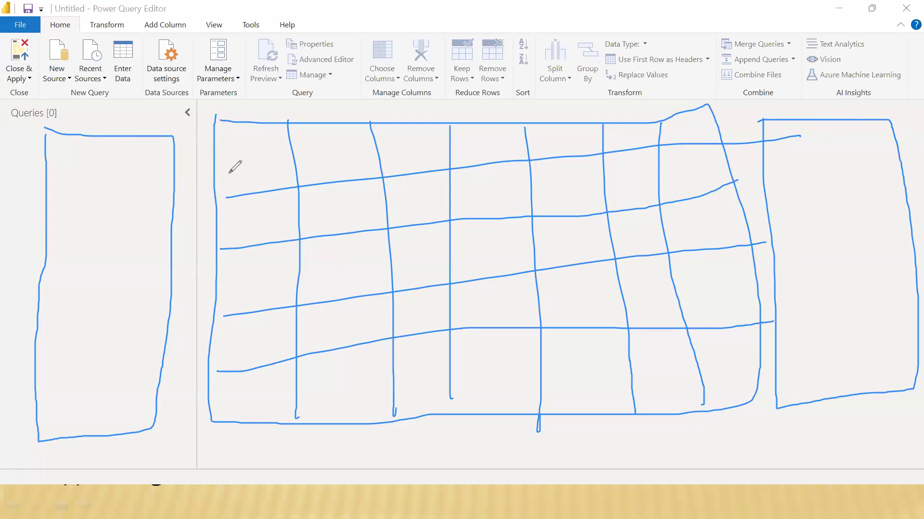
{"action": "left_click_drag", "start_coordinate": [783, 188], "coordinate": [836, 185]}
{"action": "left_click_drag", "start_coordinate": [787, 213], "coordinate": [831, 207]}
{"action": "left_click_drag", "start_coordinate": [789, 235], "coordinate": [834, 225]}
{"action": "left_click_drag", "start_coordinate": [793, 256], "coordinate": [848, 244]}
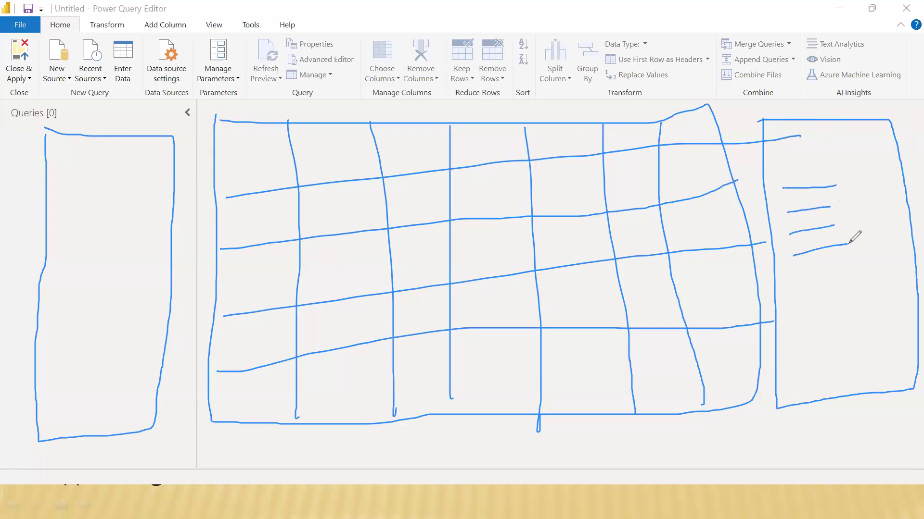
{"action": "left_click_drag", "start_coordinate": [793, 278], "coordinate": [849, 259]}
{"action": "left_click_drag", "start_coordinate": [796, 304], "coordinate": [863, 283]}
{"action": "left_click_drag", "start_coordinate": [801, 322], "coordinate": [836, 315]}
{"action": "left_click_drag", "start_coordinate": [795, 345], "coordinate": [840, 332]}
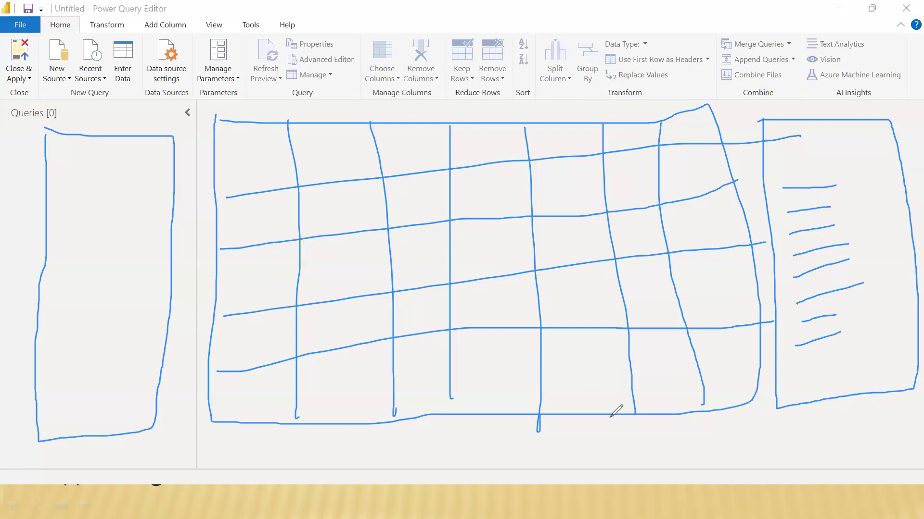
Step: Erase all the freehand annotations covering the Queries area and the data preview
{"action": "left_click_drag", "start_coordinate": [107, 127], "coordinate": [191, 344]}
{"action": "mouse_move", "coordinate": [216, 121]}
{"action": "left_mouse_down"}
{"action": "mouse_move", "coordinate": [488, 313]}
{"action": "mouse_move", "coordinate": [250, 163]}
{"action": "mouse_move", "coordinate": [674, 128]}
{"action": "left_mouse_up"}
{"action": "mouse_move", "coordinate": [754, 116]}
{"action": "left_mouse_down"}
{"action": "mouse_move", "coordinate": [806, 287]}
{"action": "mouse_move", "coordinate": [807, 184]}
{"action": "mouse_move", "coordinate": [829, 282]}
{"action": "mouse_move", "coordinate": [811, 336]}
{"action": "left_mouse_up"}
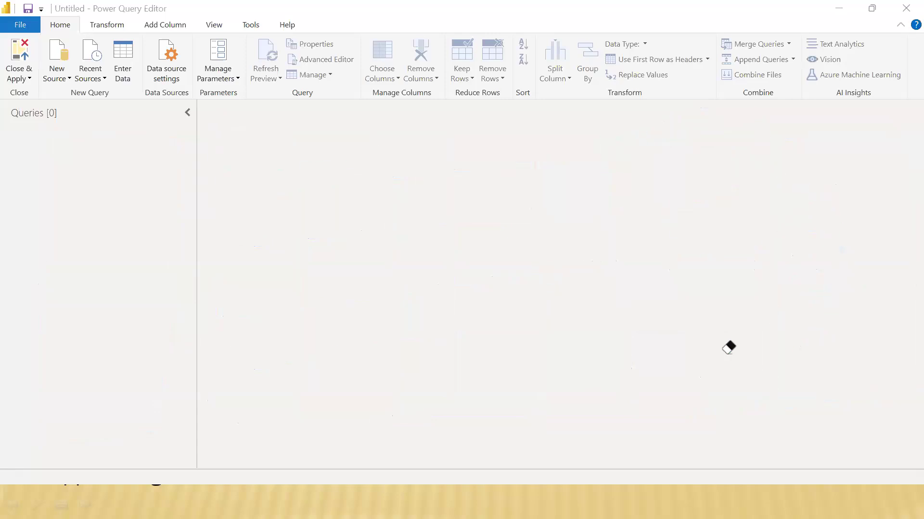